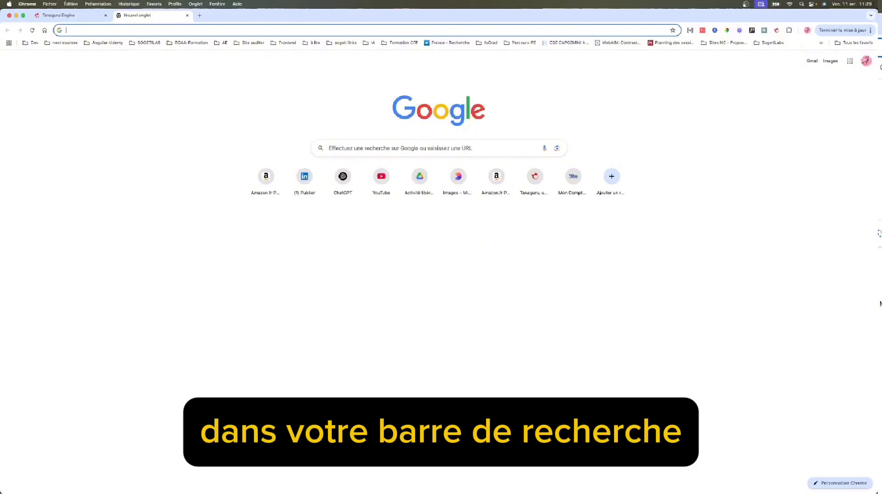
- Search Google for "tanaguru engine chrome extension" and open the Chrome Web Store result for Tanaguru webext
text(tanaguru)
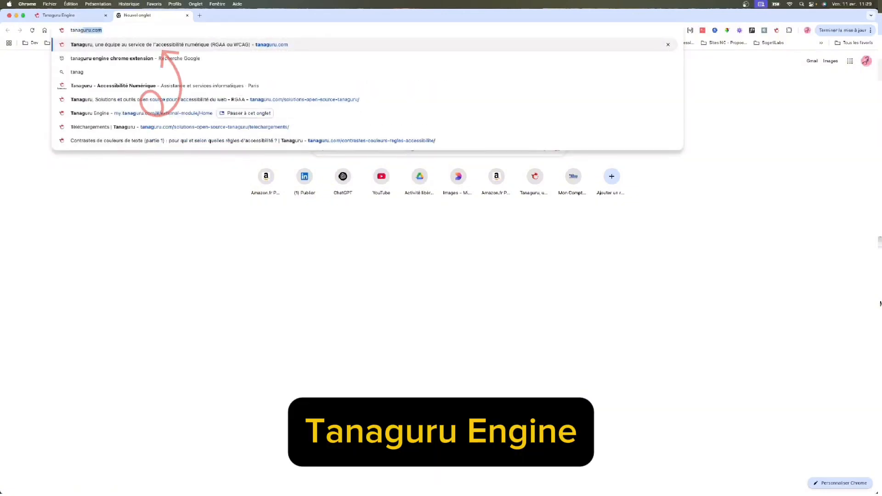
text( engin)
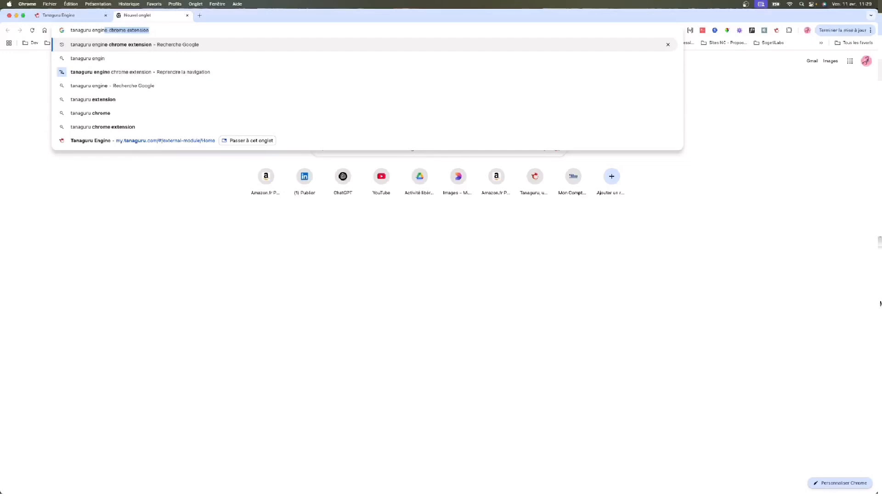
key(Return)
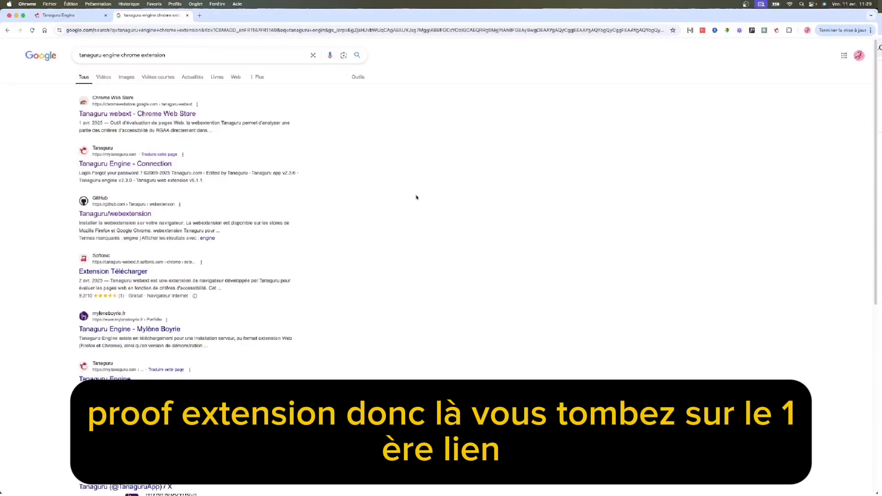
click(139, 113)
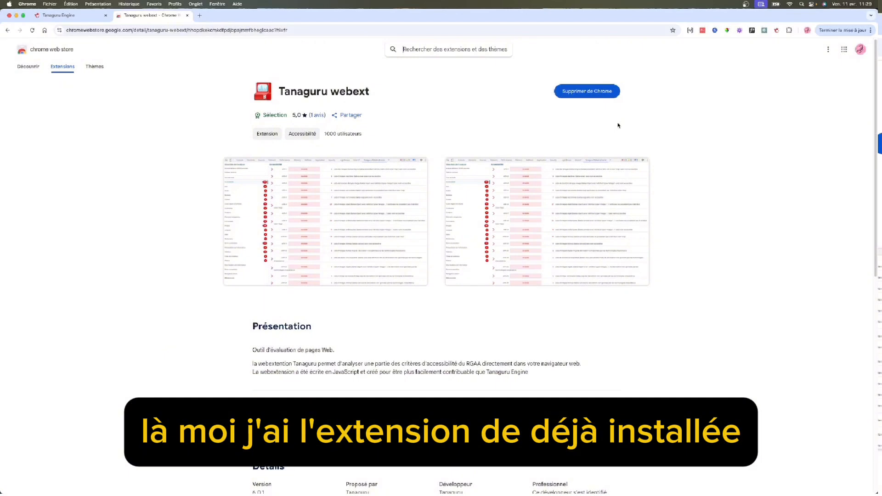
- Remove the installed Tanaguru webext extension from Chrome, reinstall it from its store page and dismiss the notification
click(584, 93)
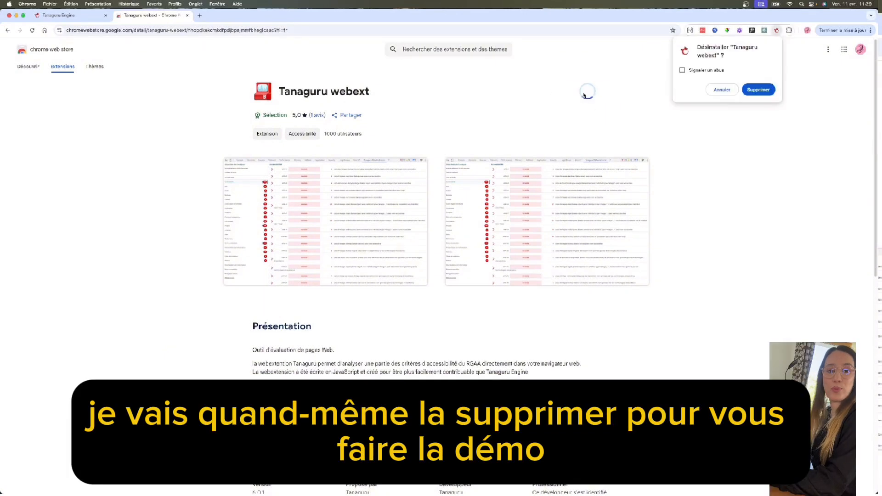
click(758, 89)
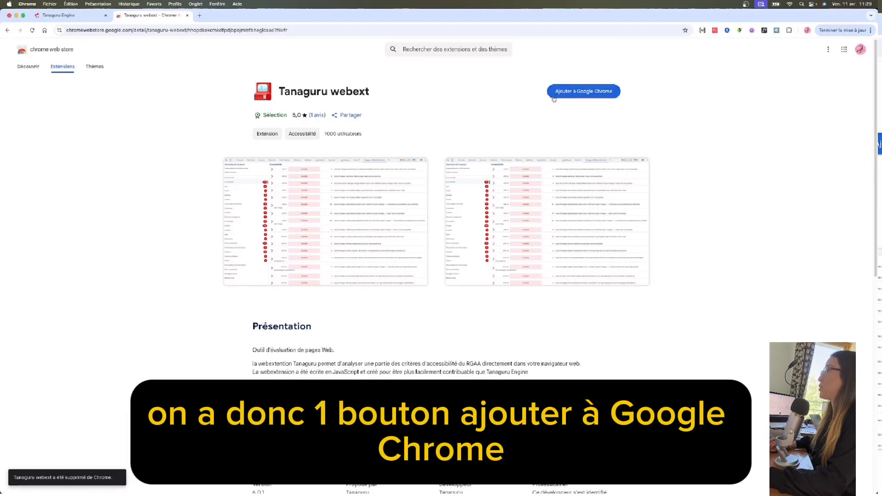
click(593, 92)
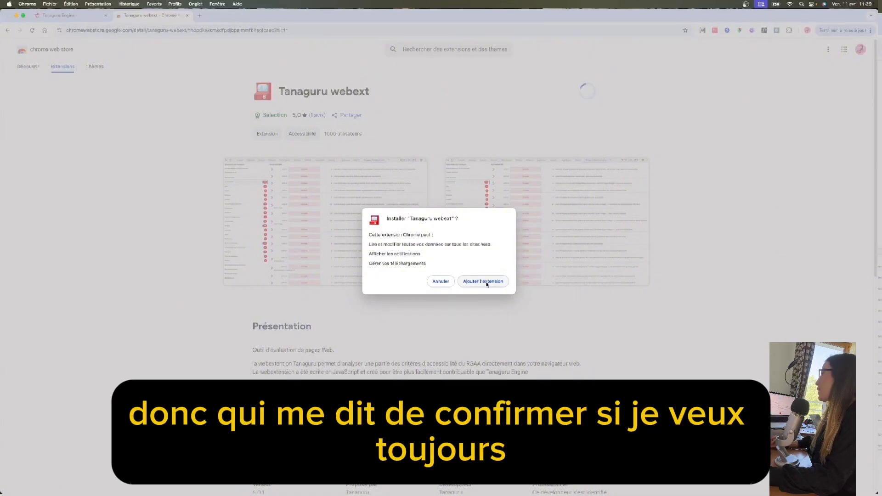
click(486, 284)
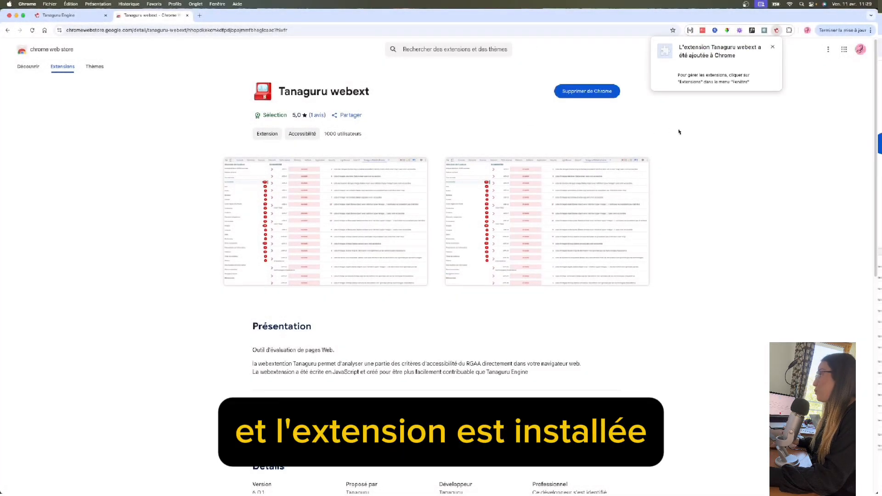
click(772, 47)
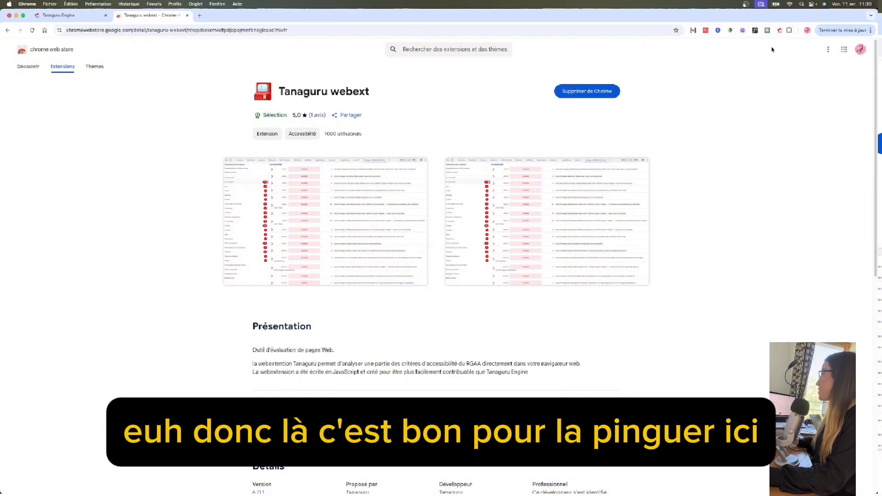
- Pin the Tanaguru webext extension to the browser toolbar and close the extensions list
click(789, 30)
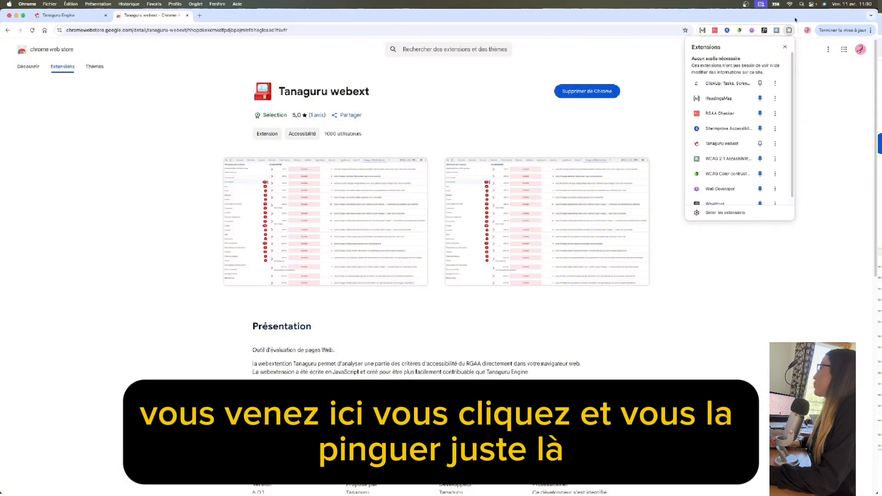
click(760, 144)
click(819, 107)
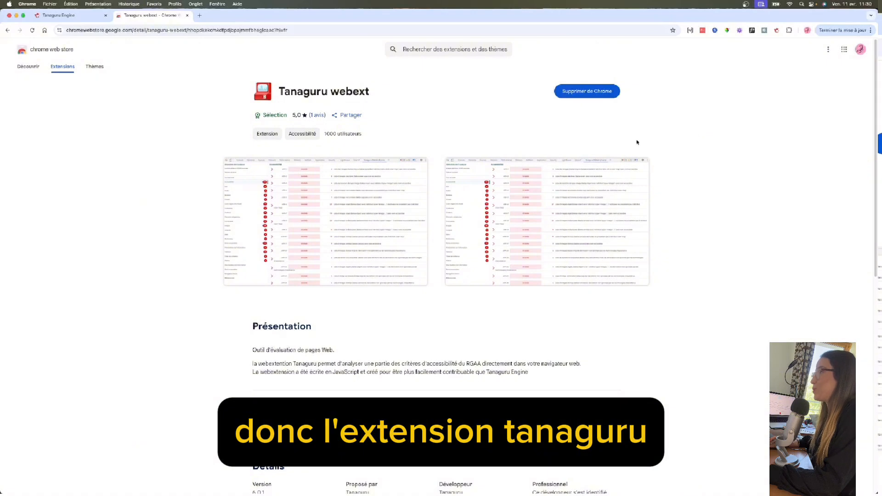
- View the web extension installation links on the already open Tanaguru Engine site
click(62, 19)
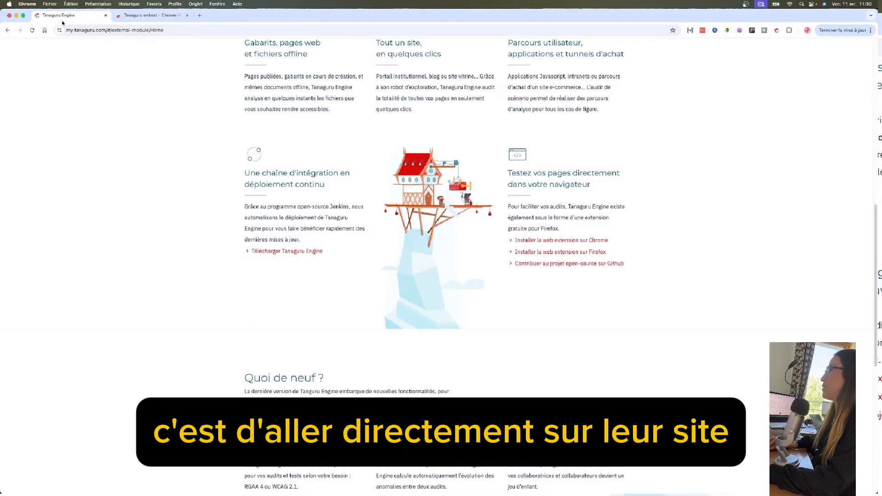
scroll(166, 126, down, 2)
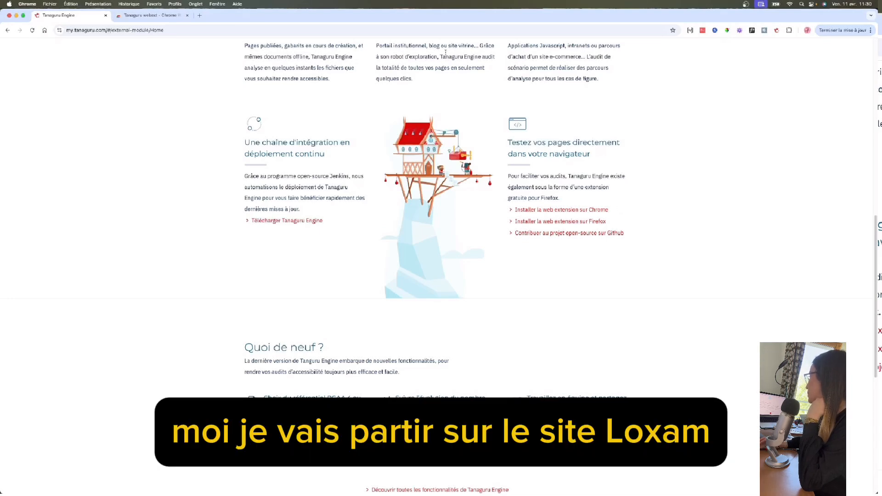
- Search Google for "loxam" in a new tab and open the Loxam website at loxam.fr
click(199, 15)
text(lox)
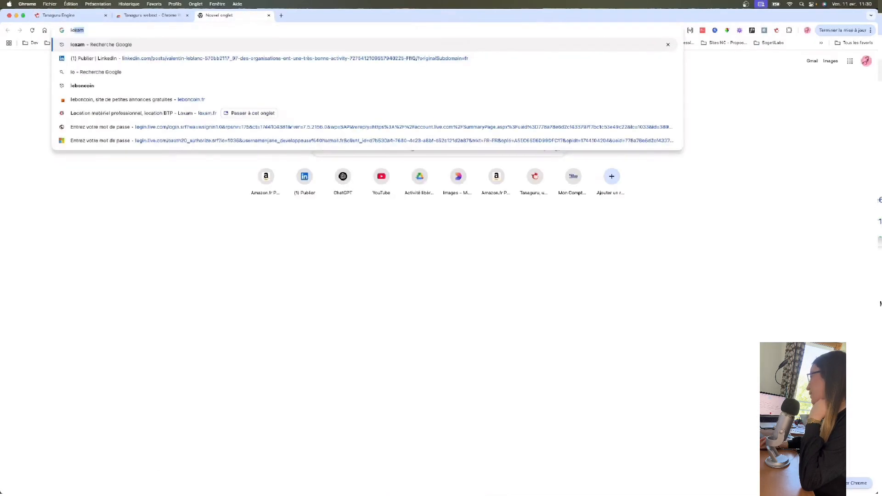
text(am)
key(Return)
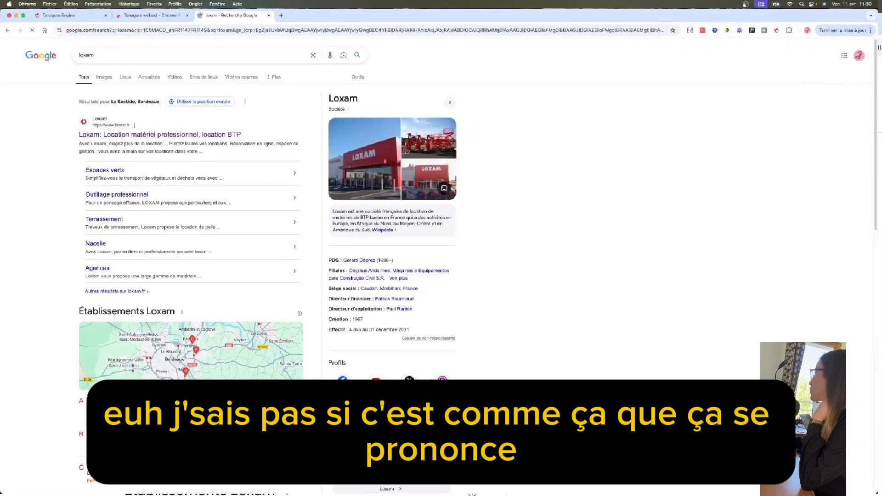
click(185, 135)
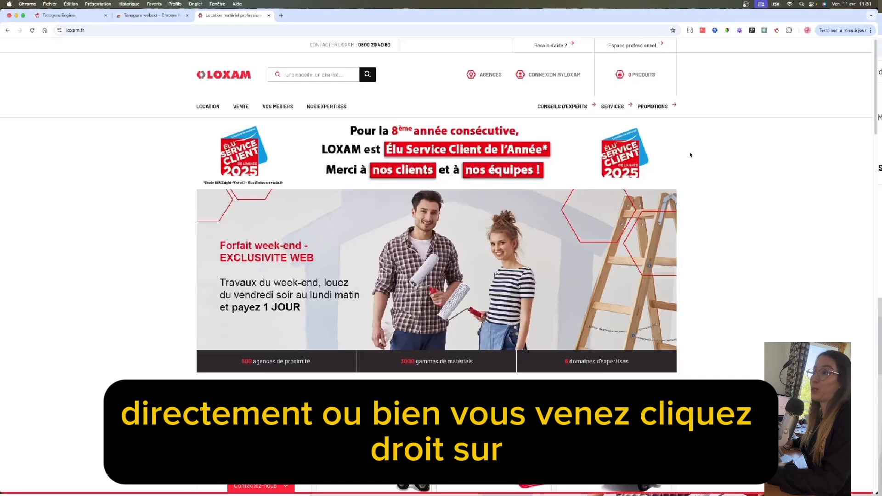
- Inspect the Loxam home page, open Tanaguru webext RGAA4 in the developer tools and expand its RGAA test categories
right_click(690, 155)
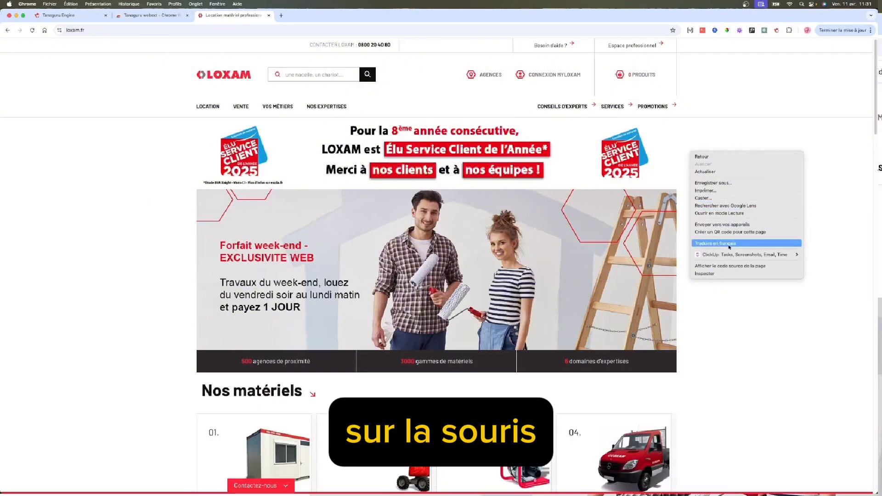
click(714, 274)
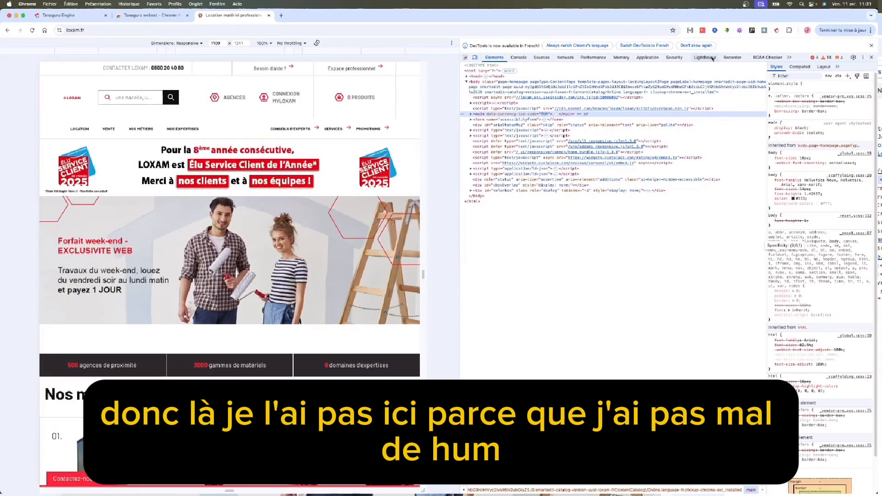
click(790, 59)
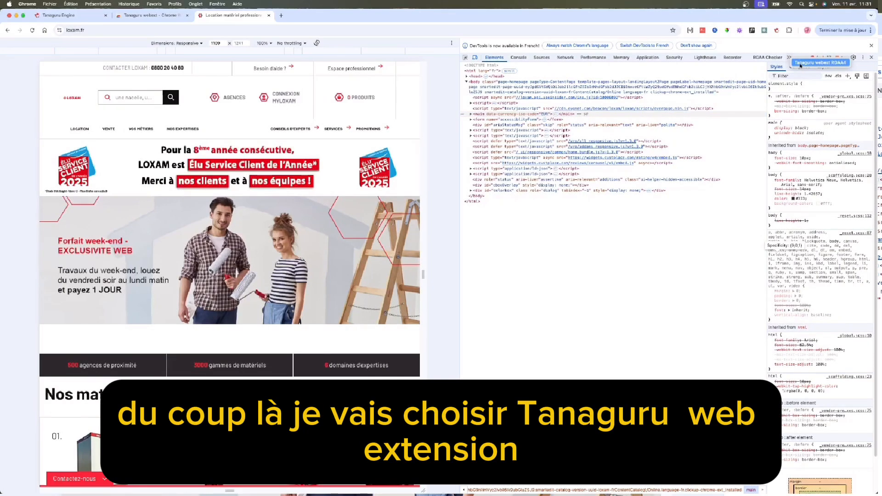
click(800, 66)
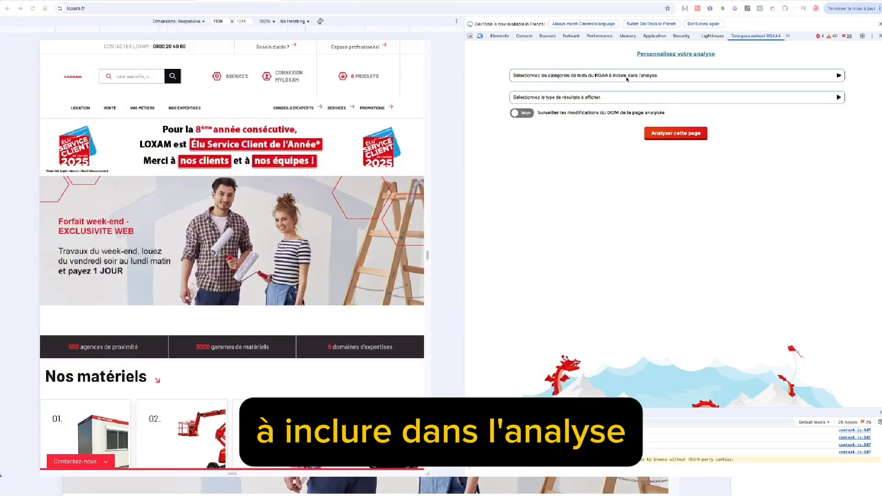
click(630, 78)
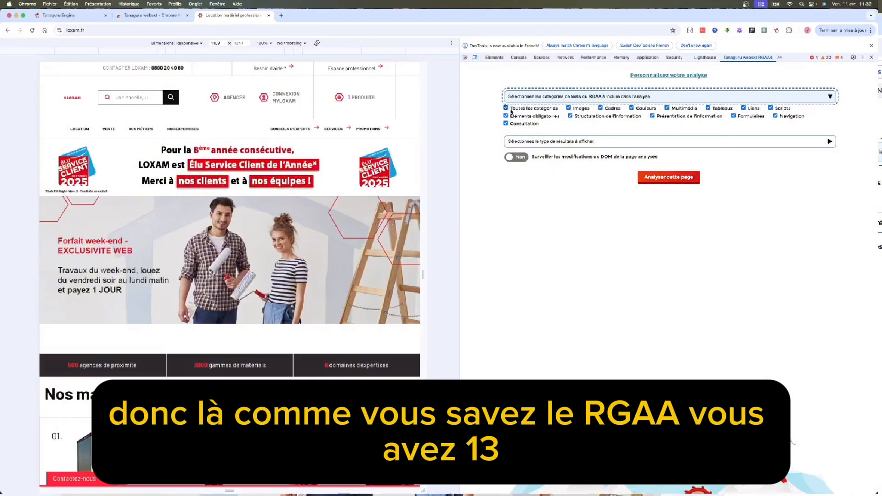
- Search for "rgaa critère" in a new tab and open the official "Critères et tests" page to view the RGAA themes
click(281, 16)
click(288, 30)
text(r)
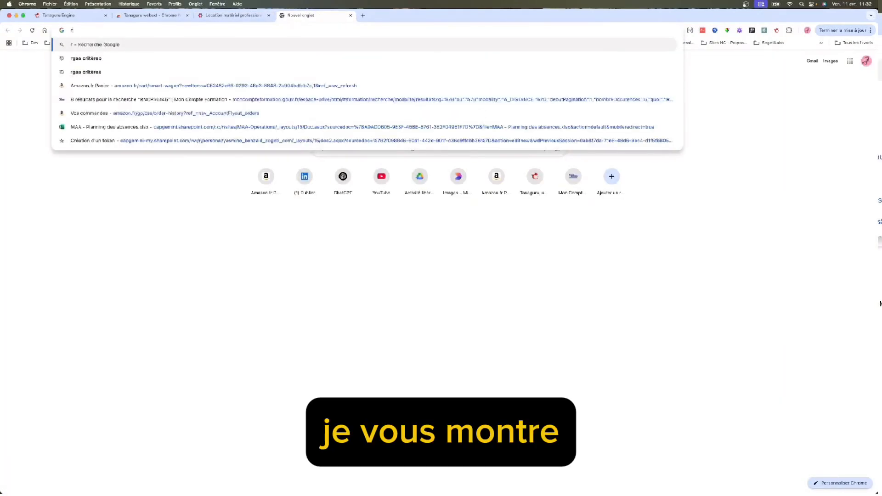
text(gaa critère)
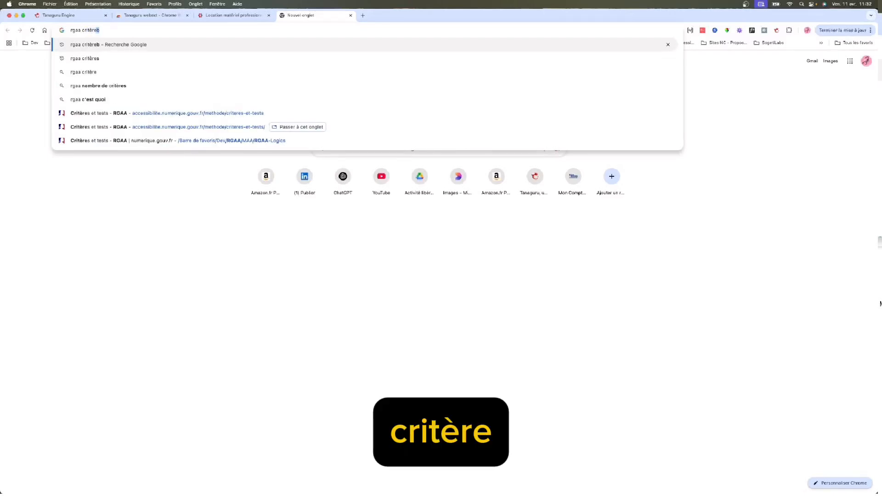
key(Return)
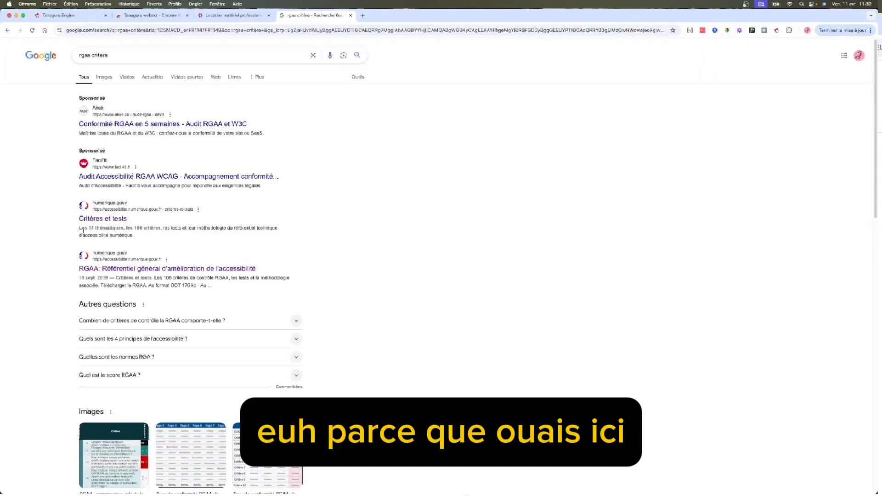
click(107, 219)
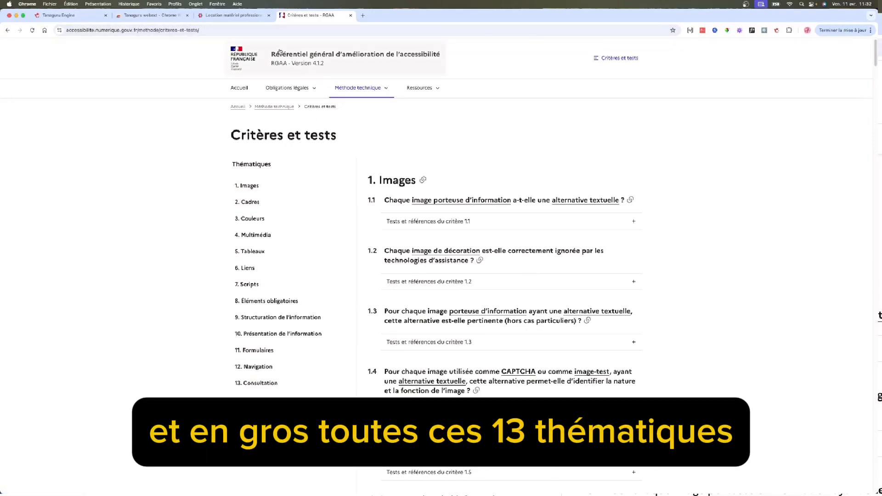
- Back on the Loxam page, limit the Tanaguru analysis to the Images category and include all result statuses
click(232, 15)
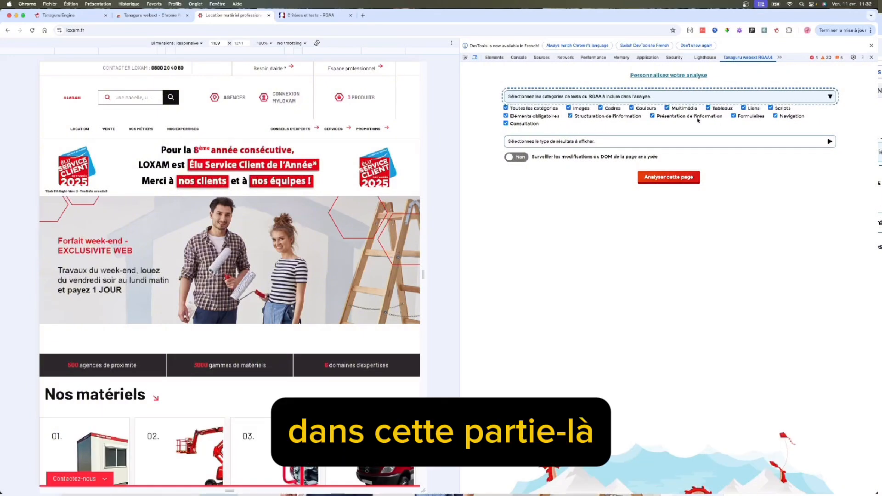
click(533, 109)
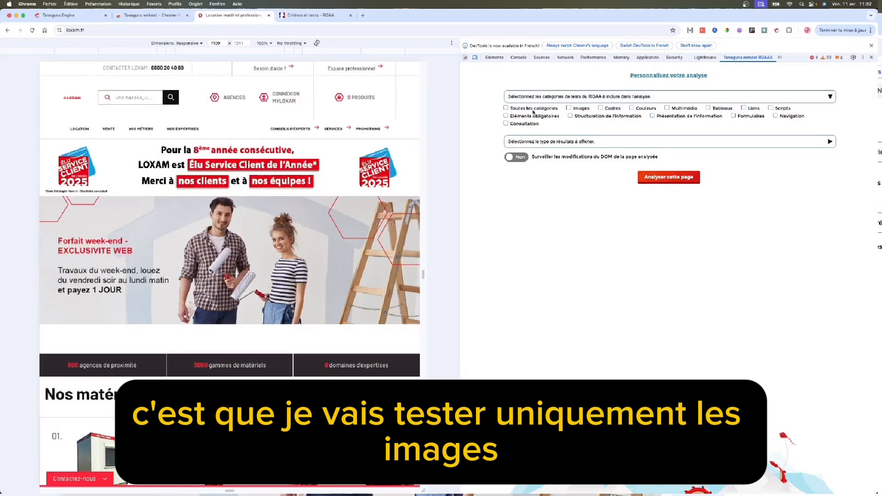
click(569, 108)
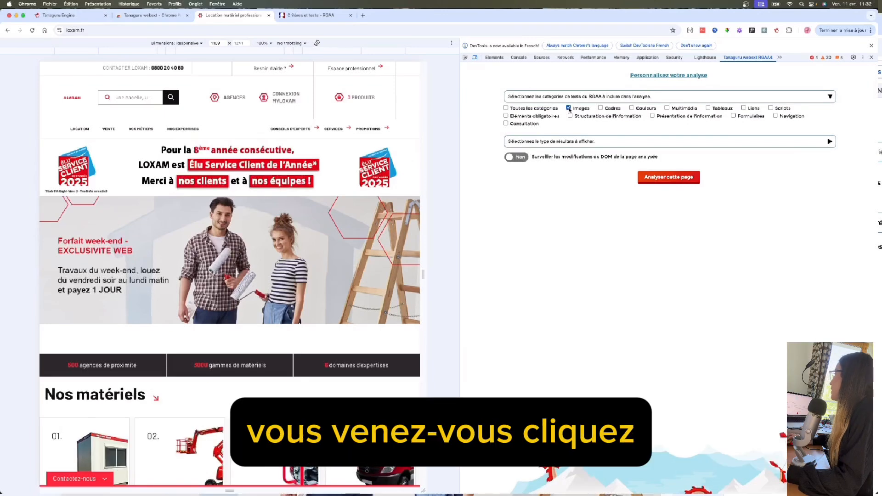
click(585, 143)
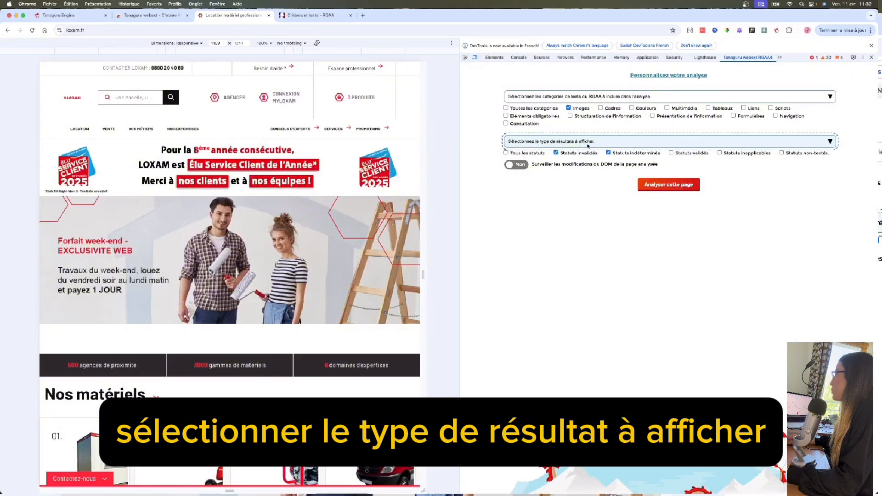
click(523, 154)
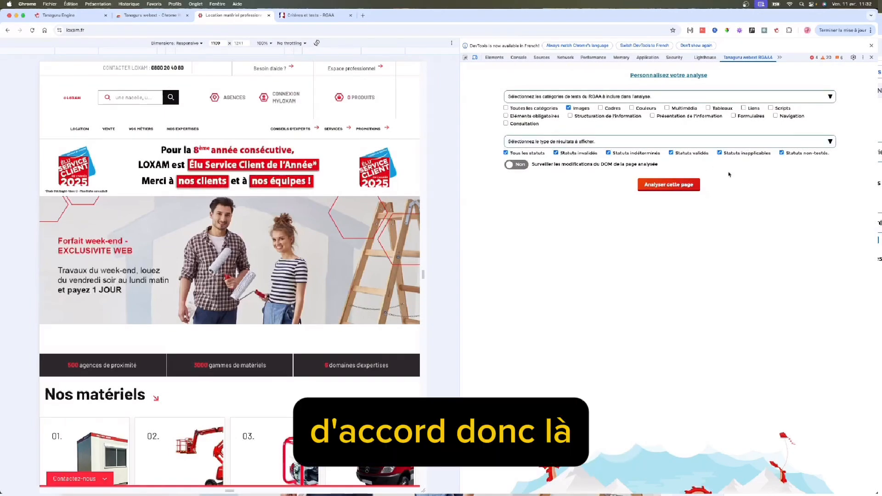
- Run the Tanaguru analysis on the Loxam home page
click(667, 187)
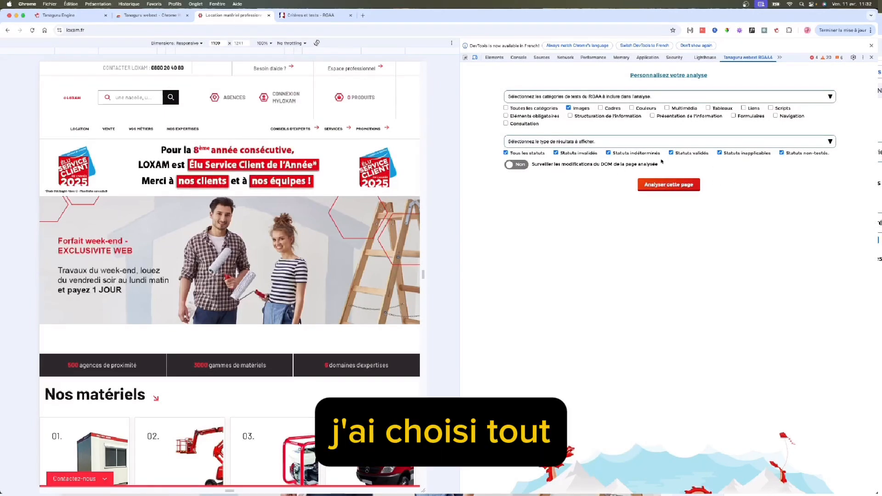
click(663, 188)
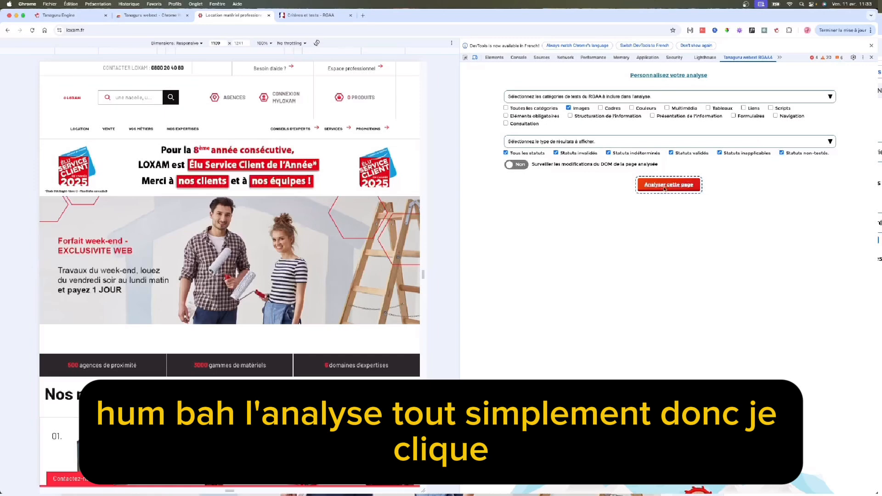
click(665, 187)
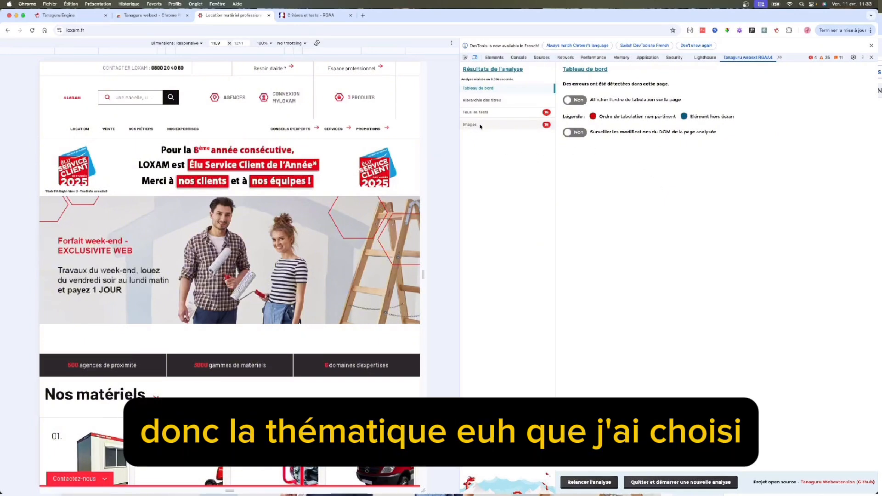
- Open the Images results of the analysis and review the tests listed with each status
click(480, 127)
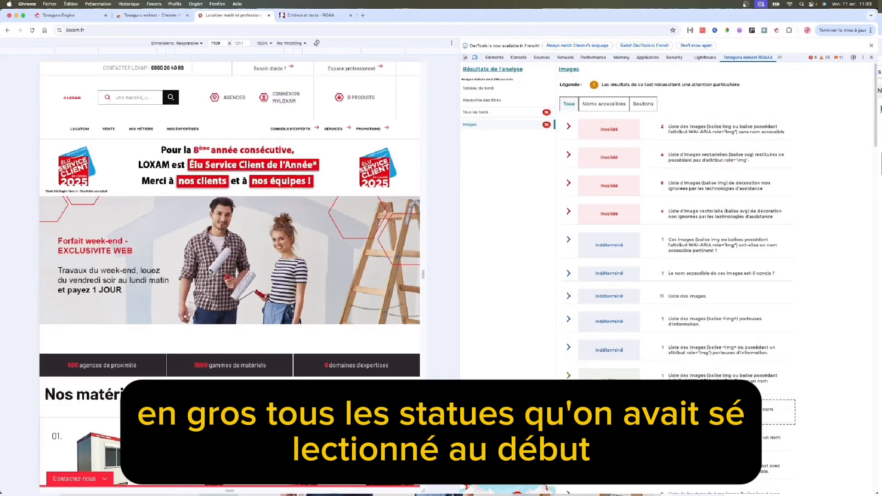
scroll(686, 235, down, 15)
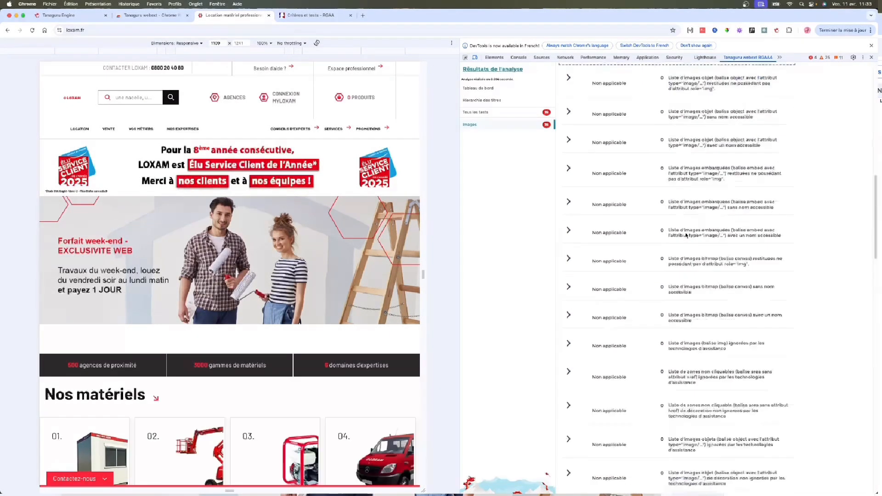
- Expand the invalid test for images without an accessible name and view the CSS selector and XPath of its first image
scroll(686, 235, up, 15)
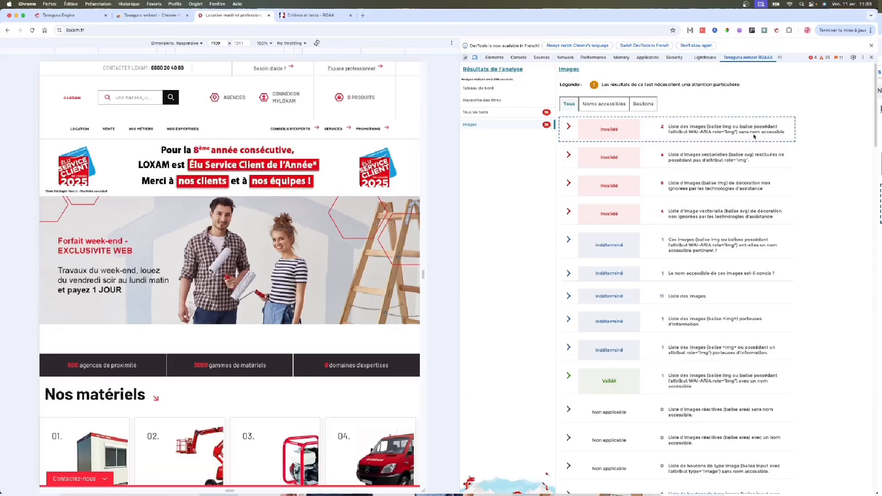
click(753, 133)
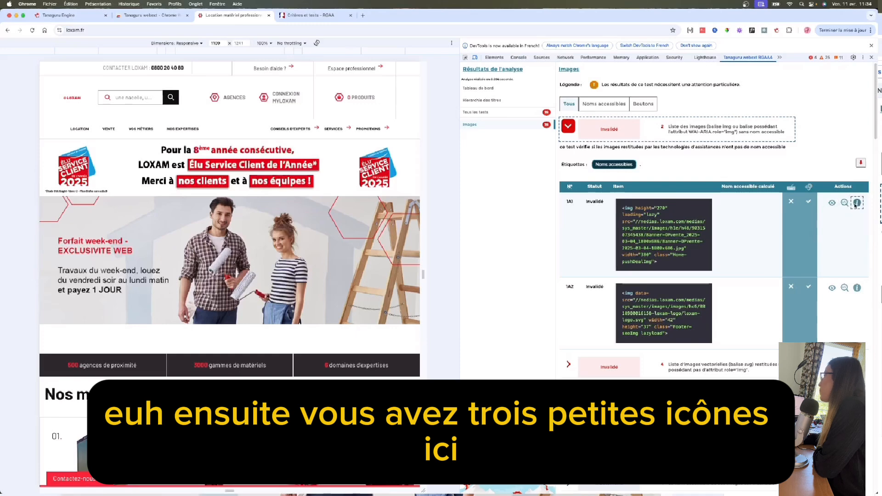
click(857, 203)
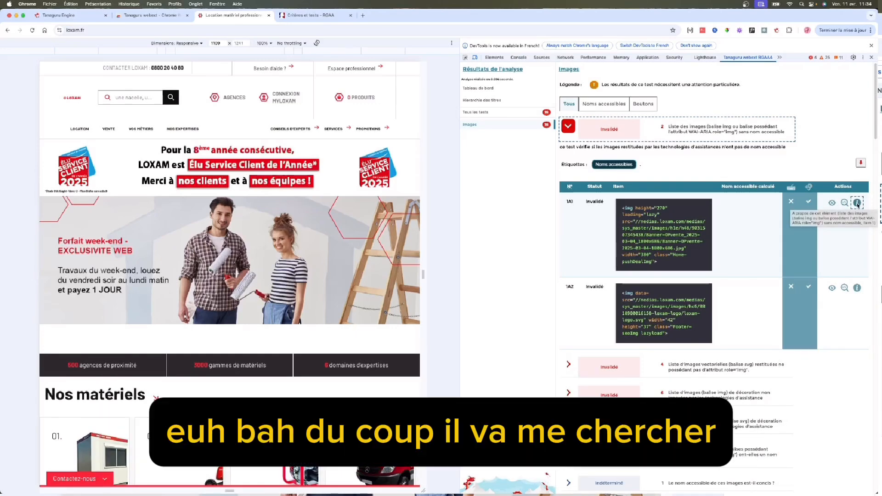
click(857, 203)
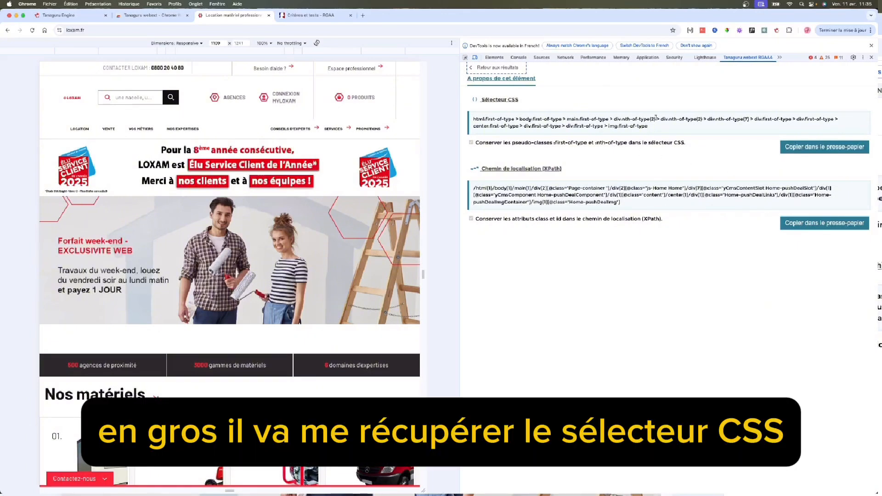
drag(648, 127, 473, 121)
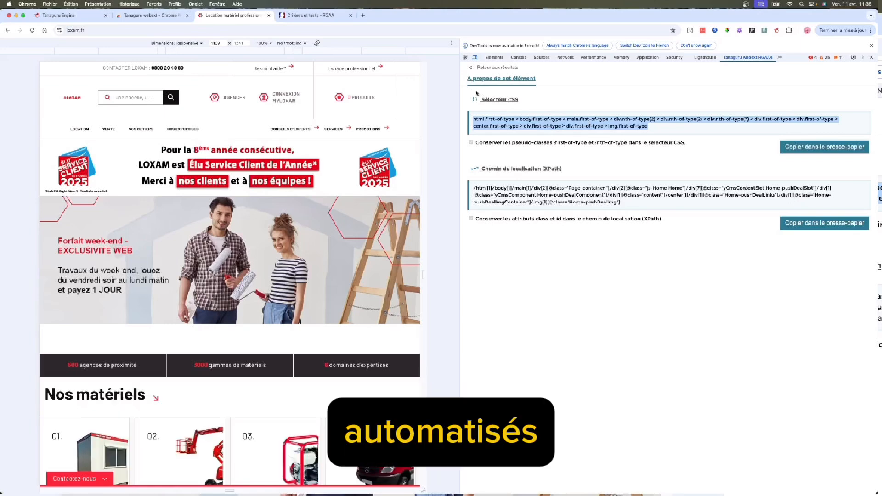
click(471, 69)
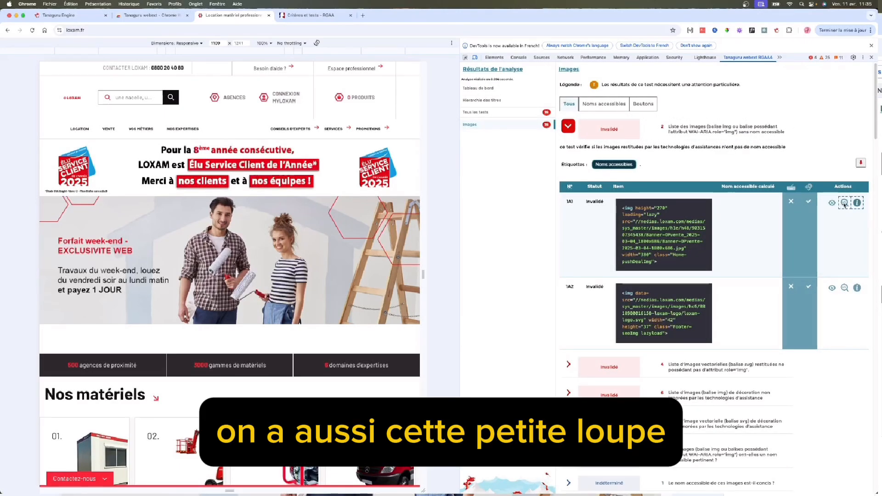
- Inspect the first flagged image in the page's source code, and highlight it on the Loxam page from the Tanaguru results
click(844, 202)
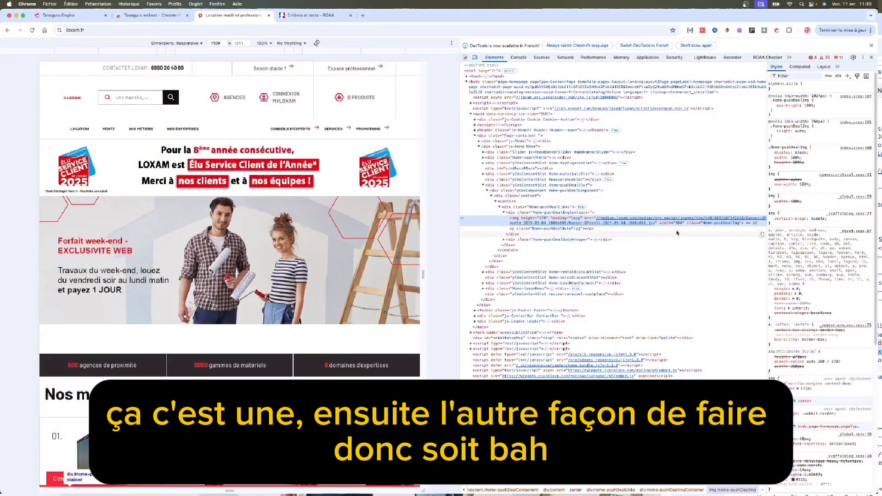
click(789, 57)
click(796, 62)
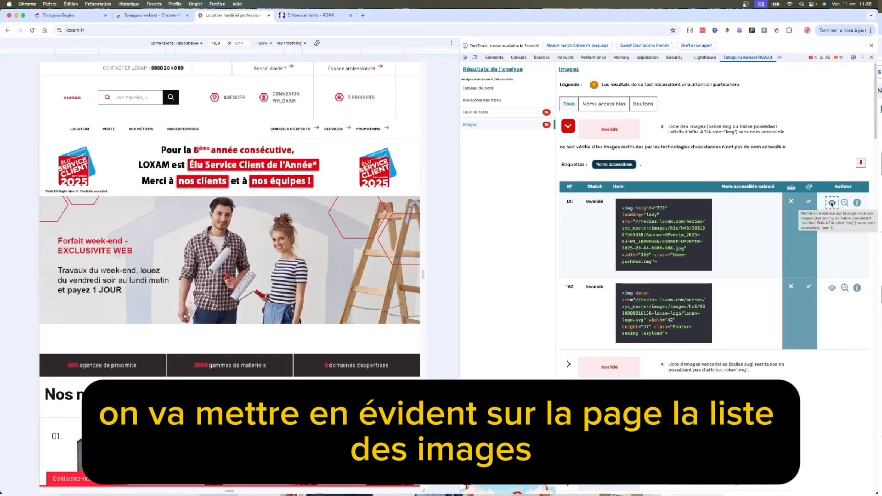
click(831, 203)
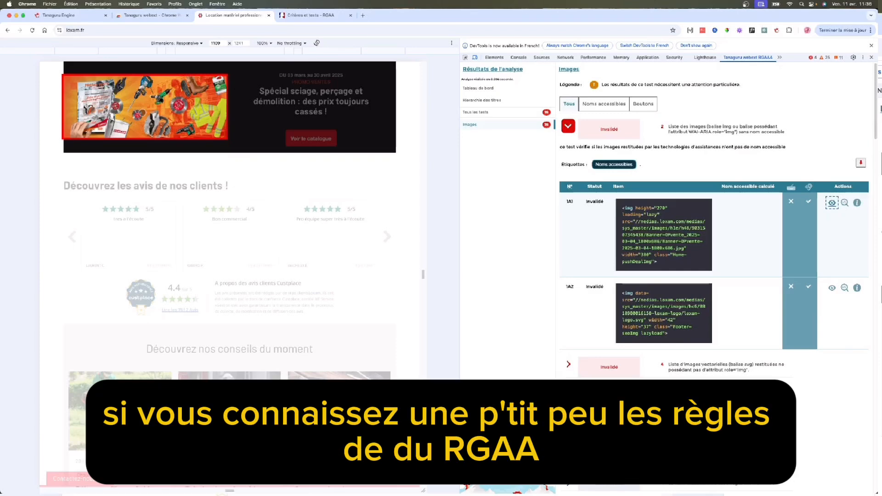
- On the RGAA criteria page, read the definition of "image de décoration" and the alt attribute condition in test 1.2.1
click(297, 17)
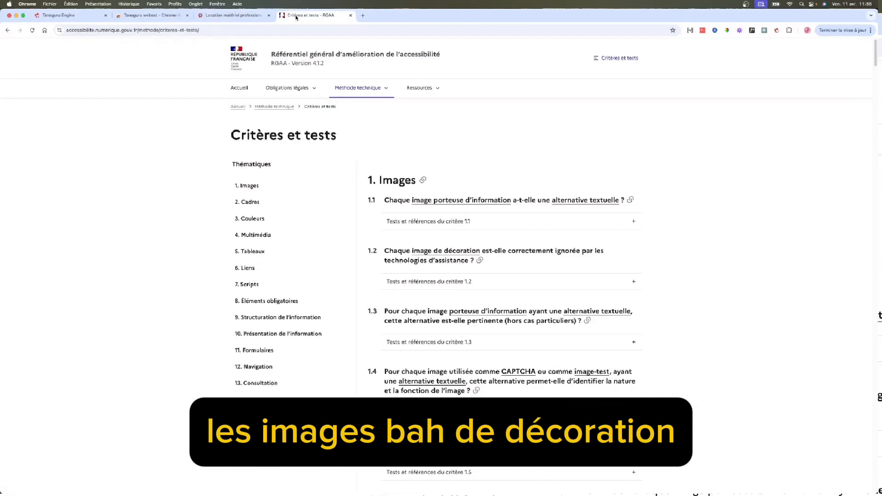
click(439, 252)
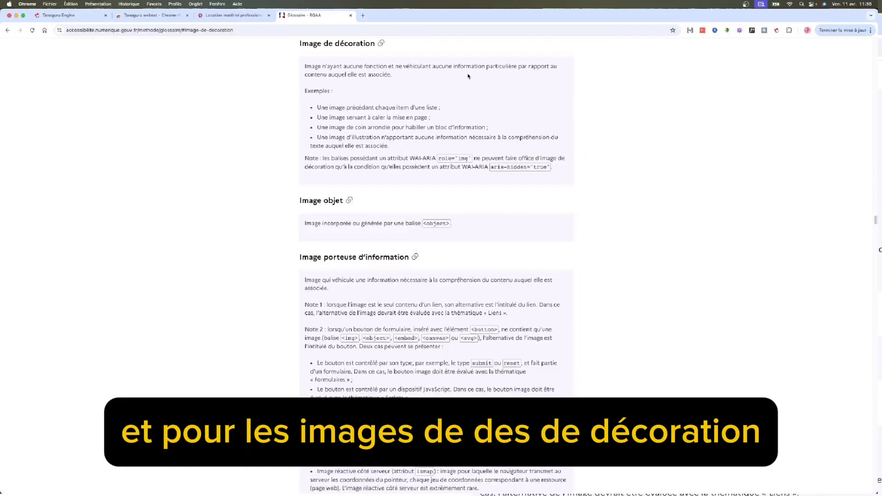
click(8, 30)
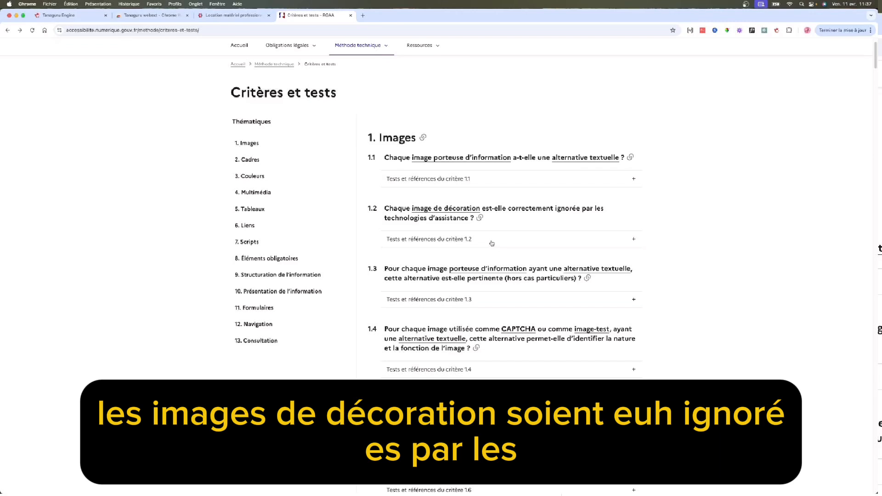
click(492, 242)
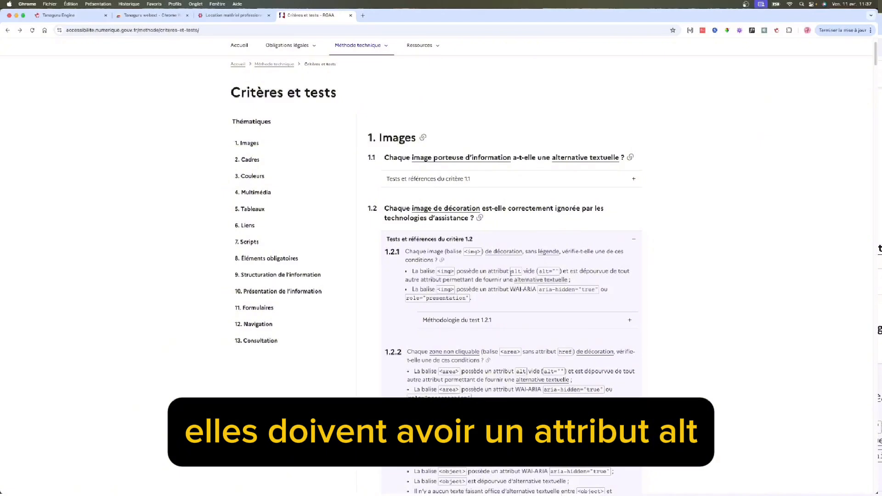
drag(510, 272, 522, 273)
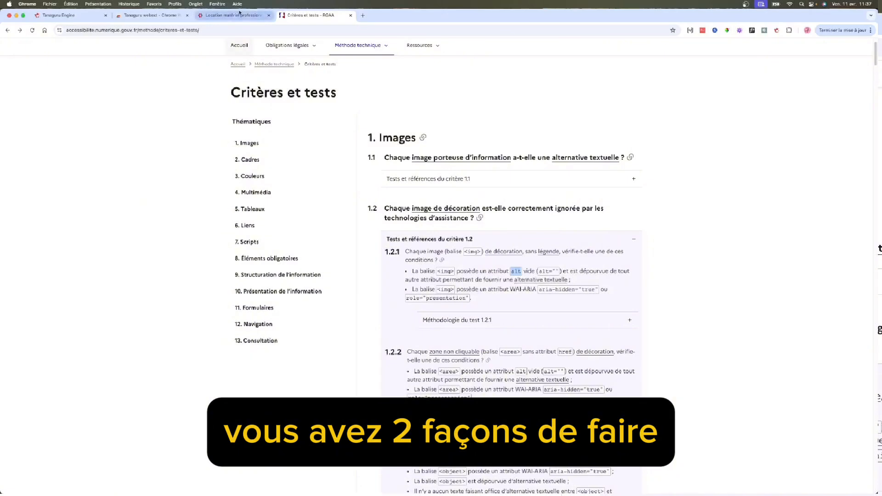
- Back on the Loxam page, examine the first flagged image's img code for an alt attribute
click(219, 21)
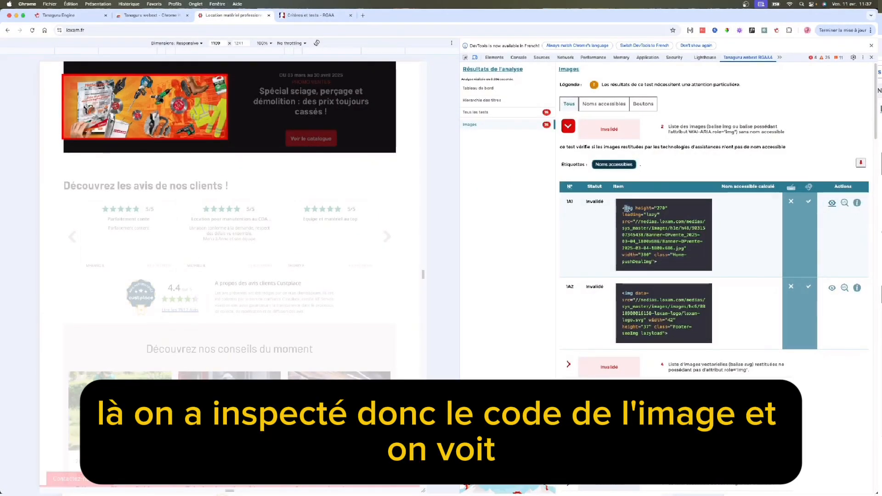
drag(624, 207, 671, 264)
click(674, 265)
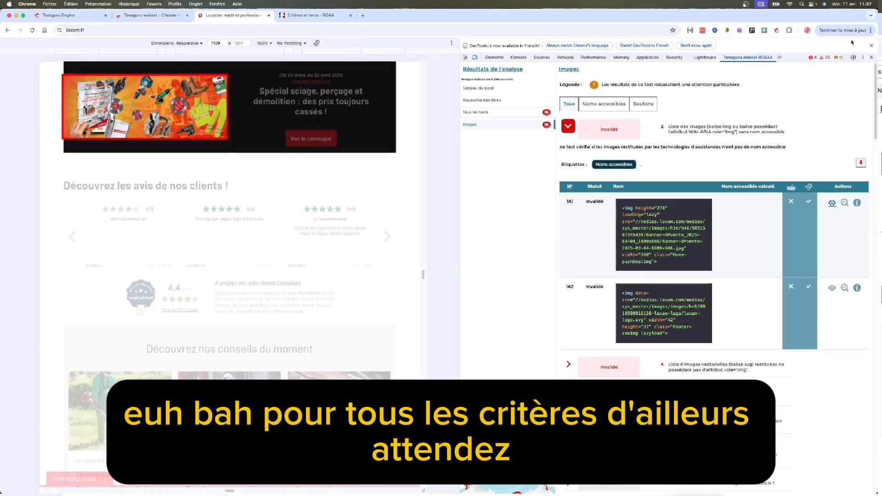
- Close and reopen the developer tools on the Loxam page and bring up Tanaguru webext for a new analysis
click(872, 45)
click(872, 44)
right_click(785, 90)
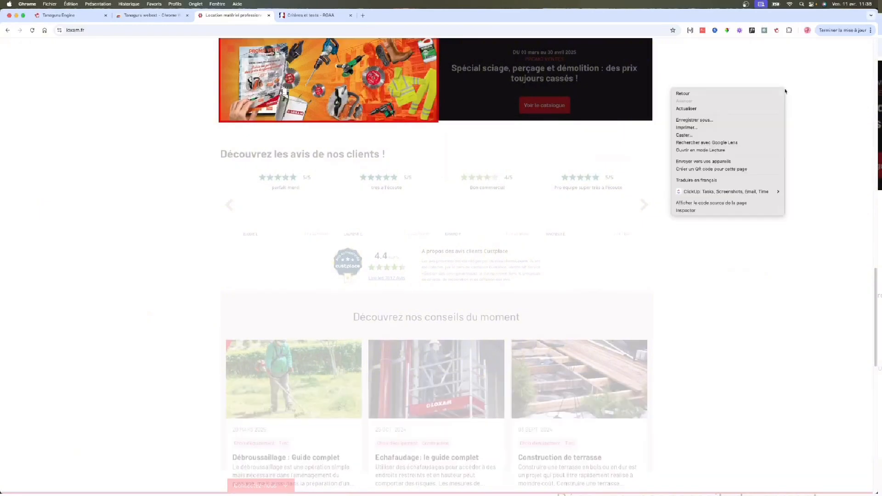
click(735, 211)
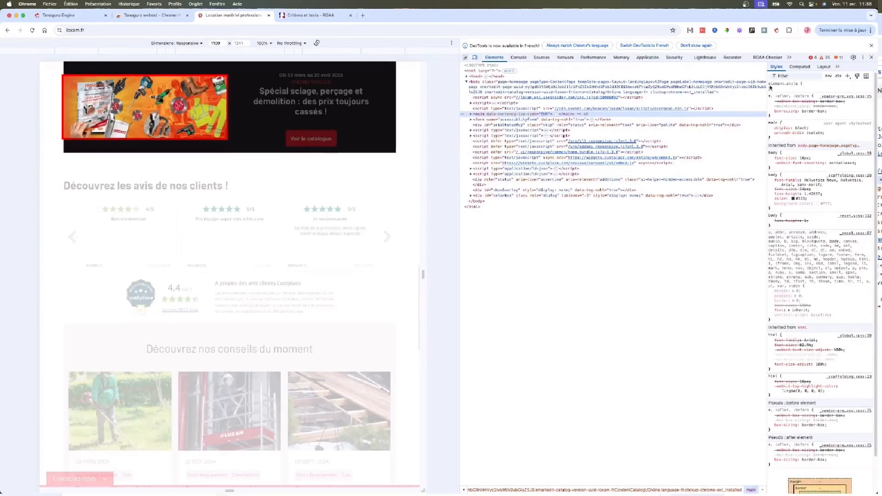
click(789, 57)
click(801, 76)
- Run the Tanaguru analysis with all RGAA test categories included and open the results for all tests
click(668, 97)
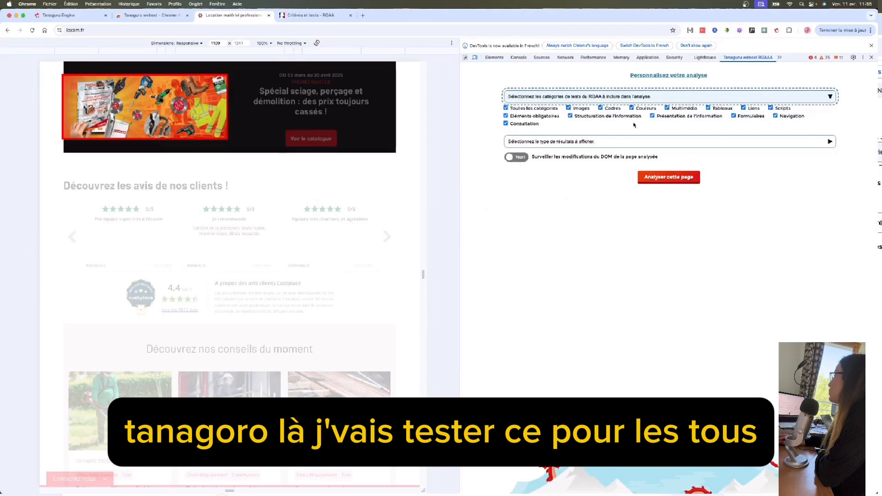
click(669, 177)
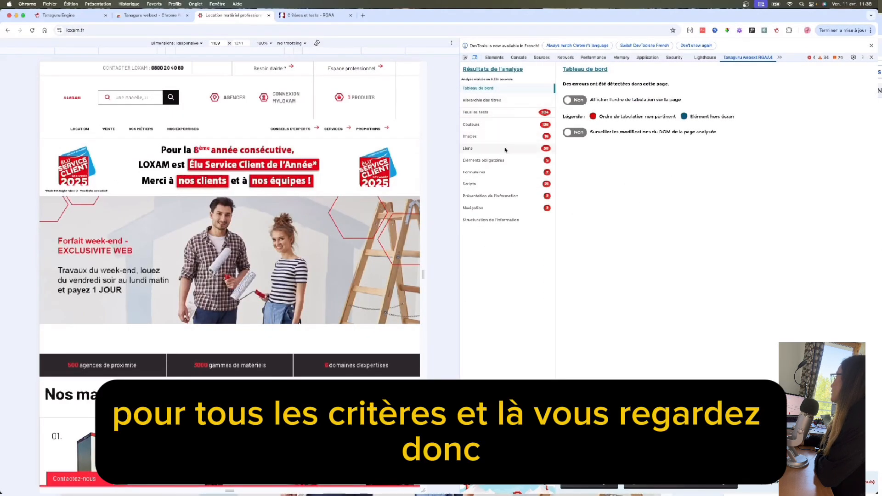
click(543, 114)
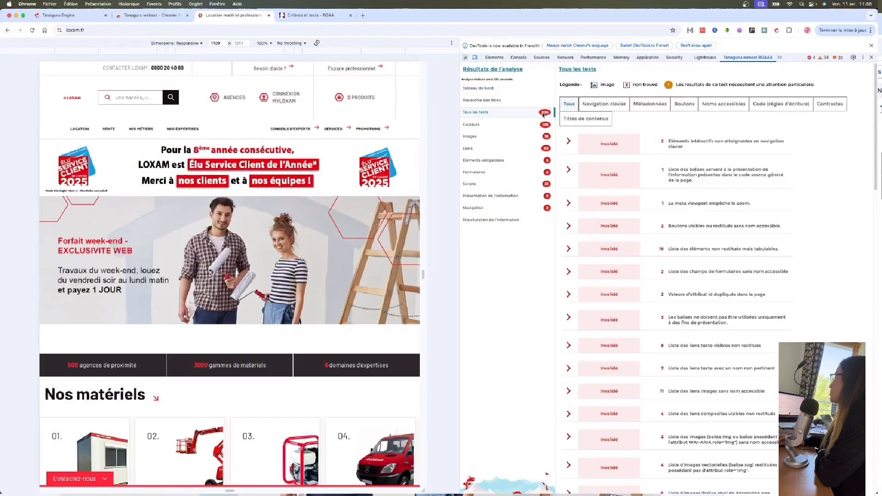